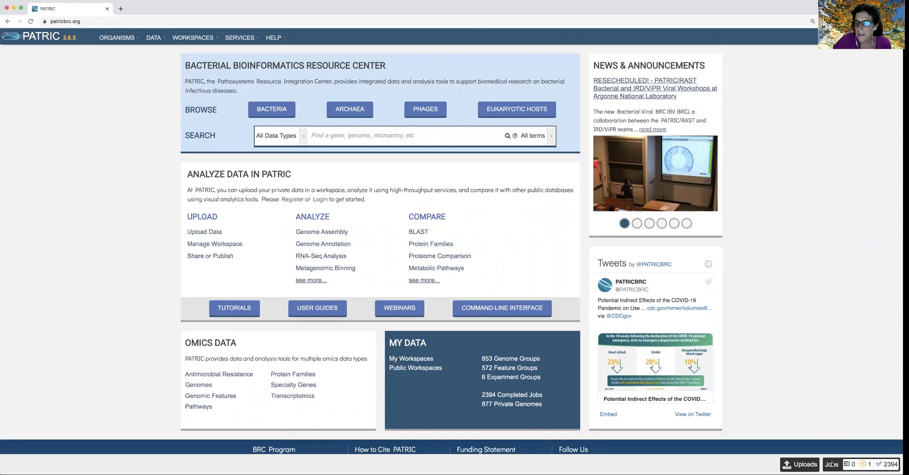
# Open the job status list and filter it to ComprehensiveGenomeAnalysis jobs
pyautogui.click(831, 465)
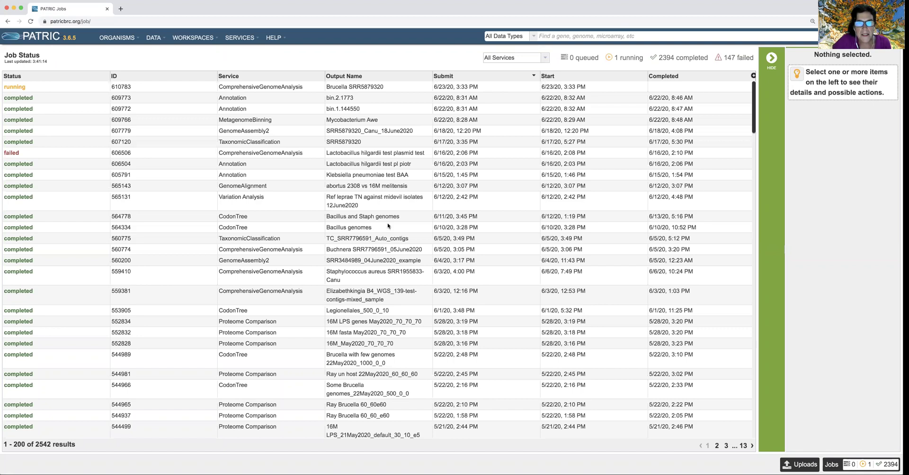
pyautogui.click(546, 58)
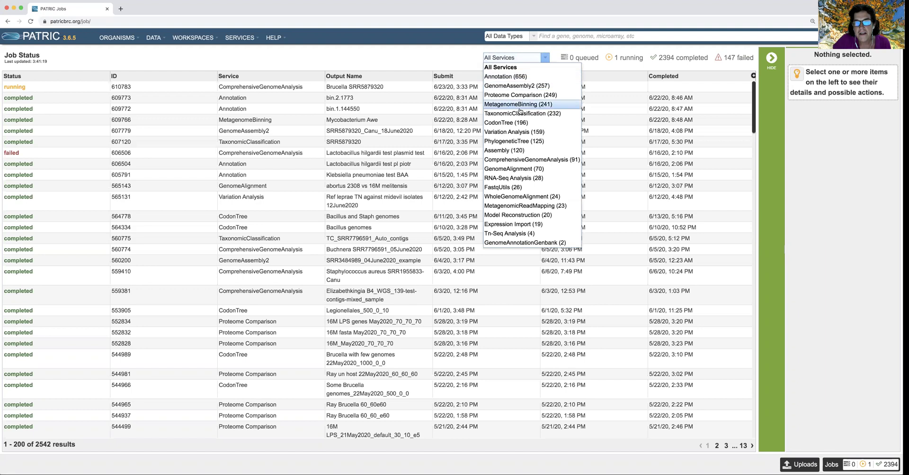
pyautogui.click(514, 160)
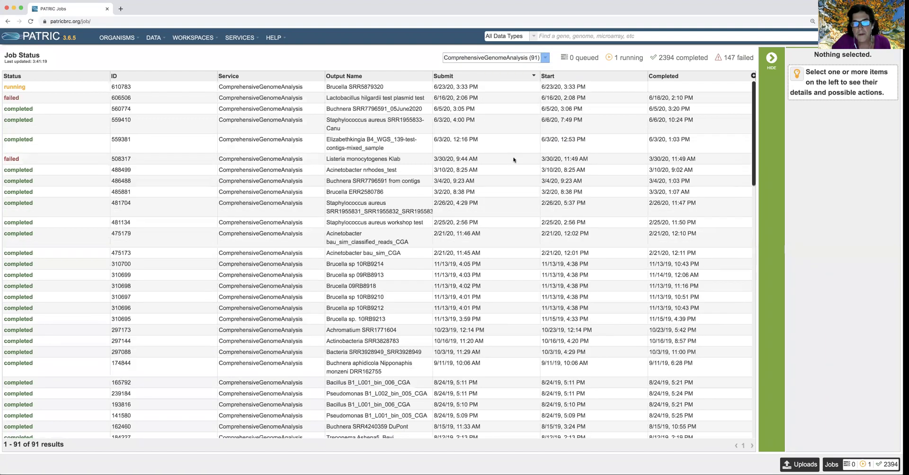
# Open the results of the Staphylococcus aureus SRR1955833-Canu job, including its genome annotation job result
pyautogui.click(392, 127)
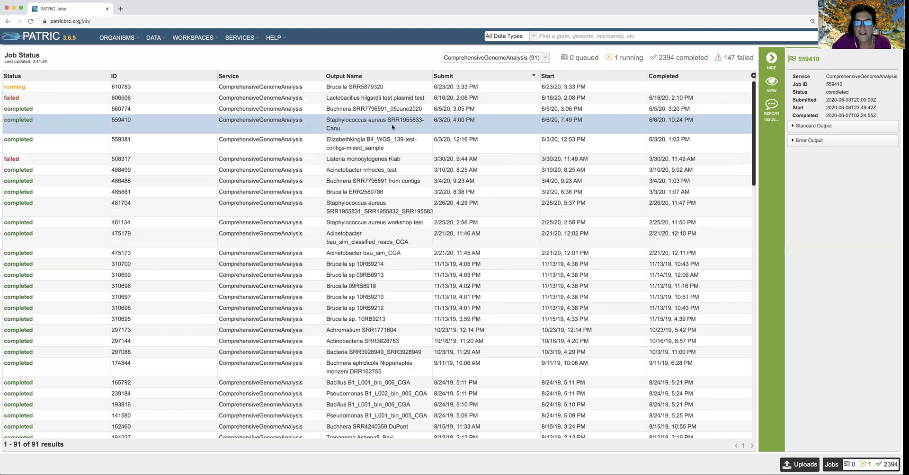
pyautogui.click(772, 82)
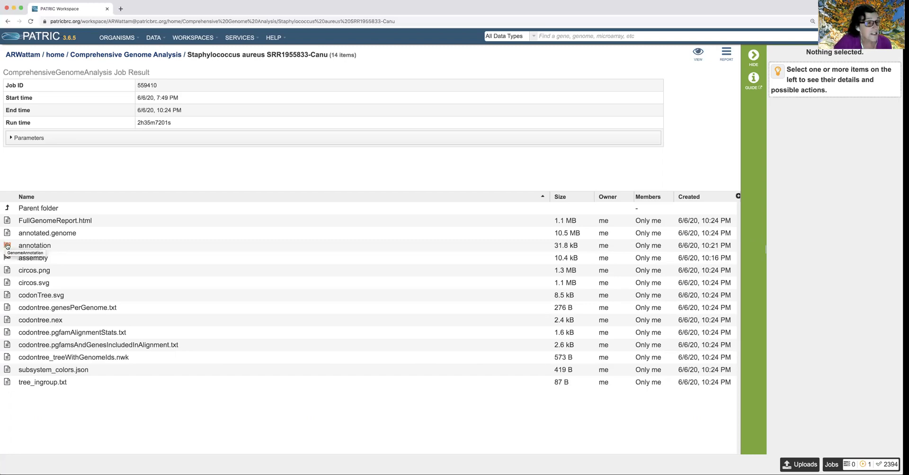
pyautogui.doubleClick(7, 246)
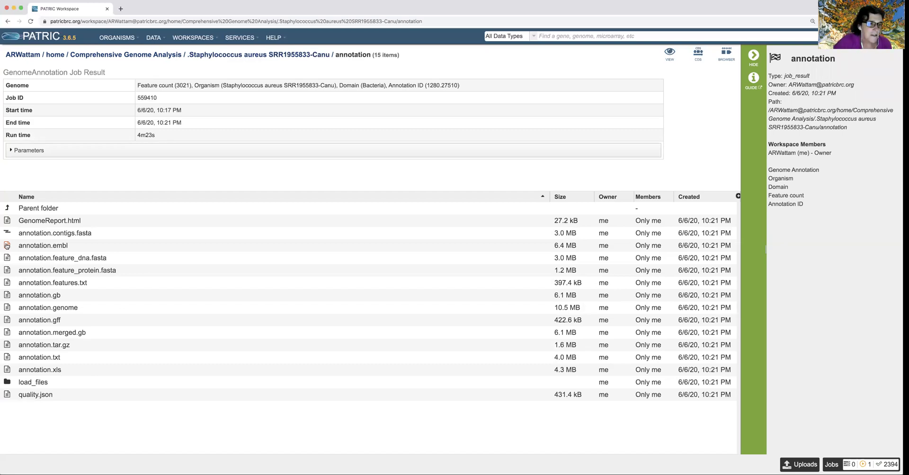
# Examine the annotation output files one by one, from annotation.contigs.fasta through quality.json, checking each file's type and details
pyautogui.click(96, 236)
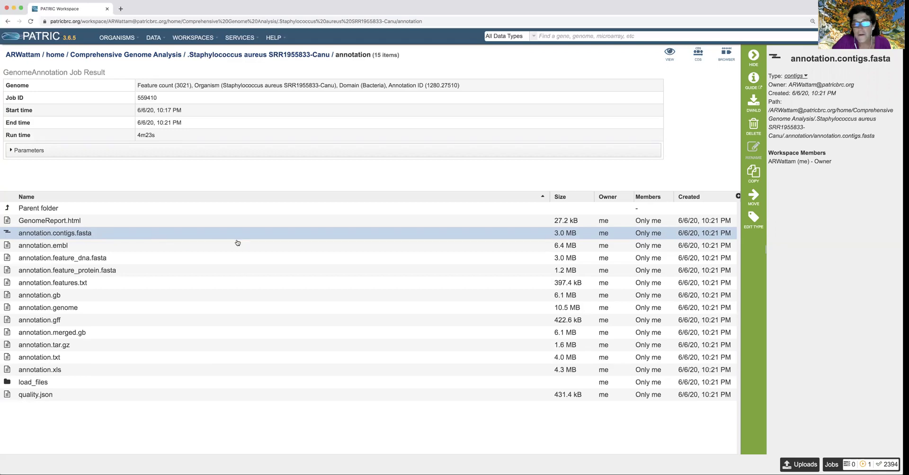
pyautogui.click(146, 248)
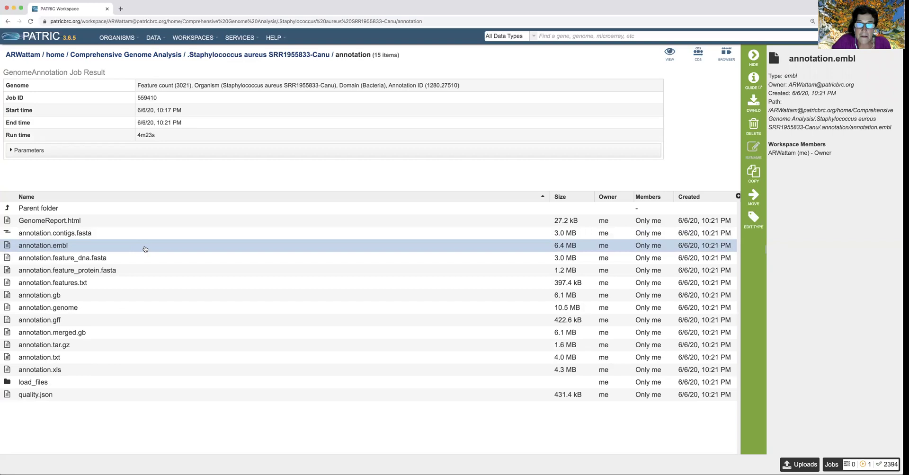
pyautogui.click(143, 261)
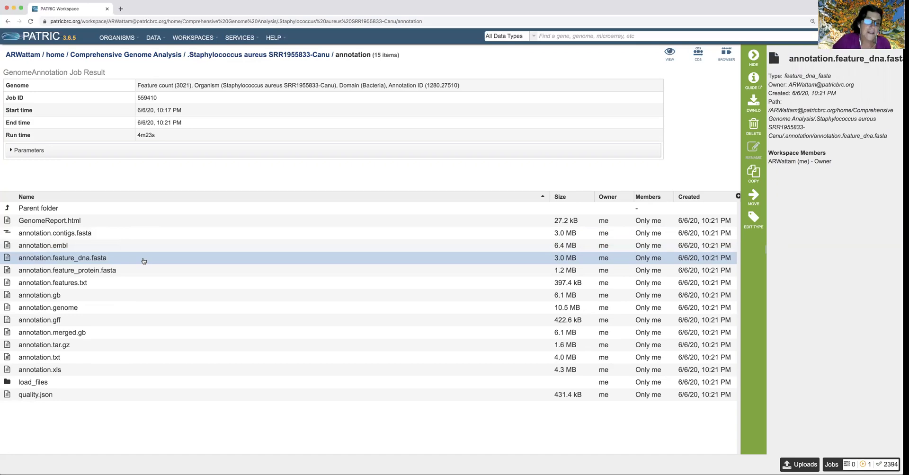
pyautogui.click(135, 273)
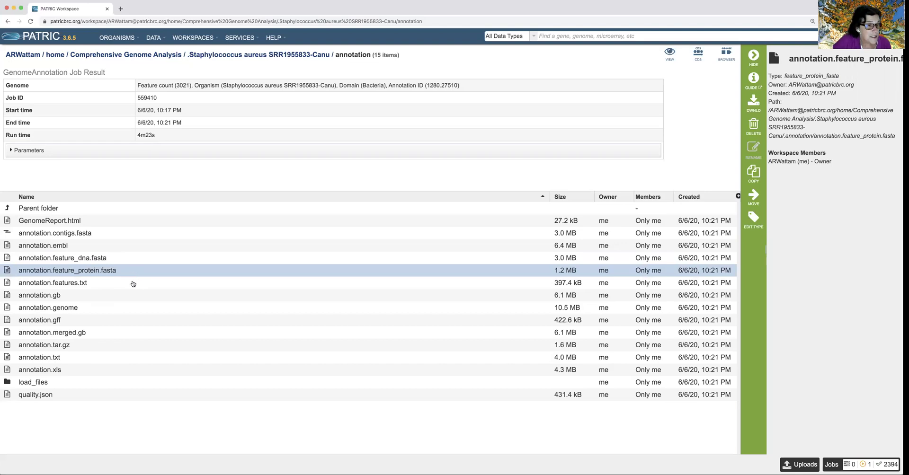
pyautogui.click(126, 284)
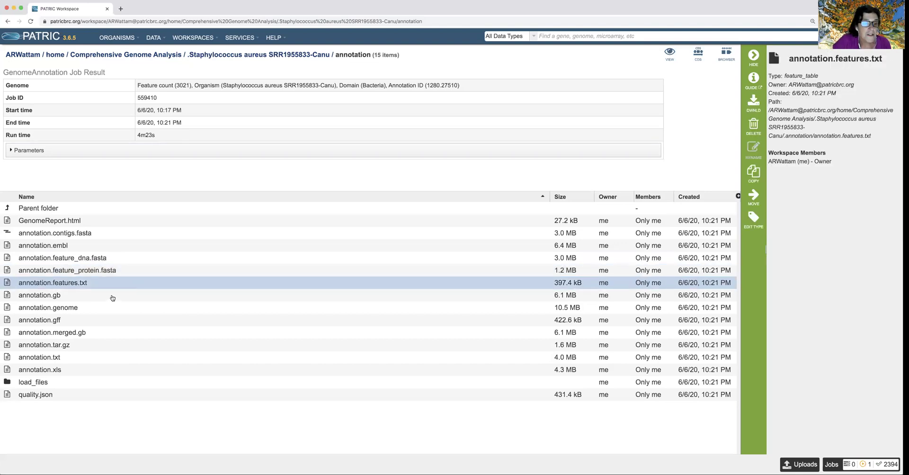
pyautogui.click(112, 298)
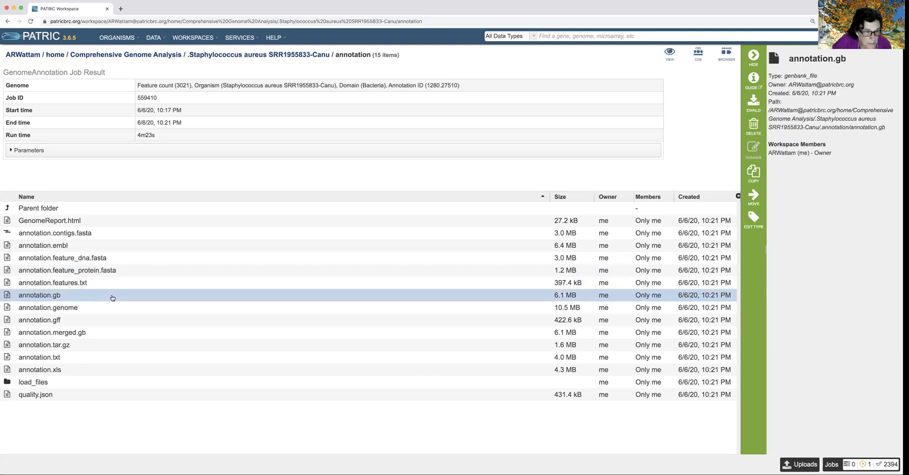
pyautogui.click(107, 309)
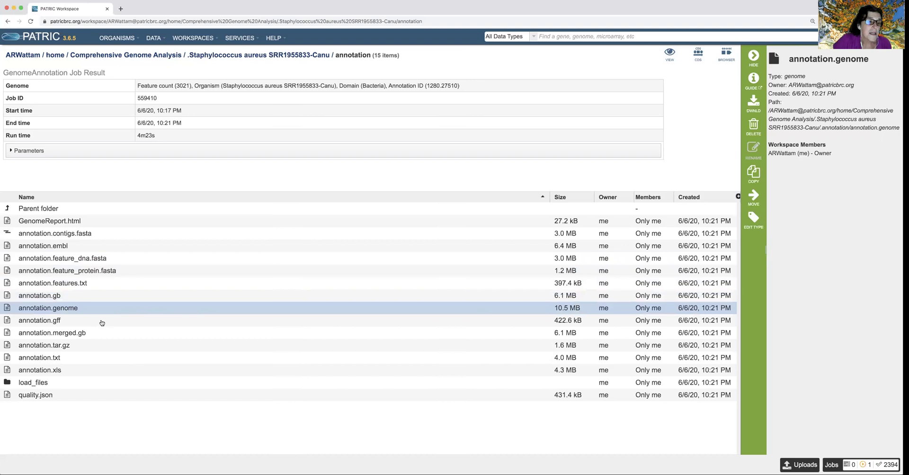
pyautogui.click(103, 322)
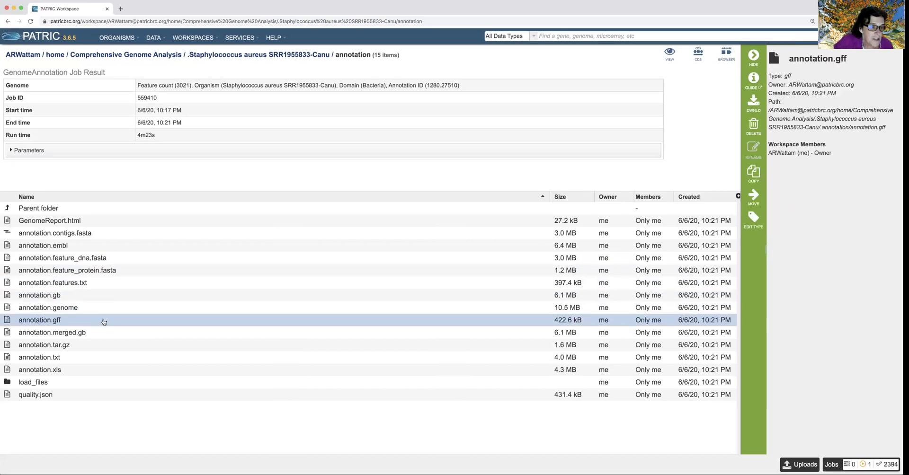
pyautogui.click(106, 335)
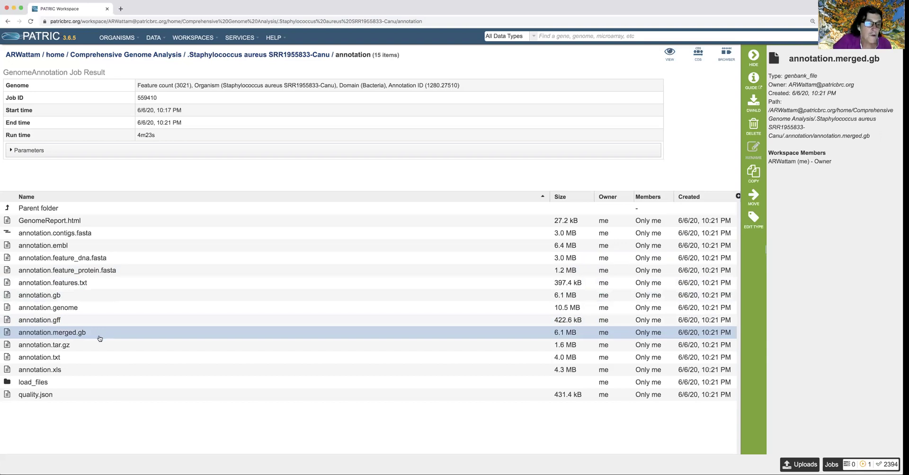
pyautogui.click(91, 346)
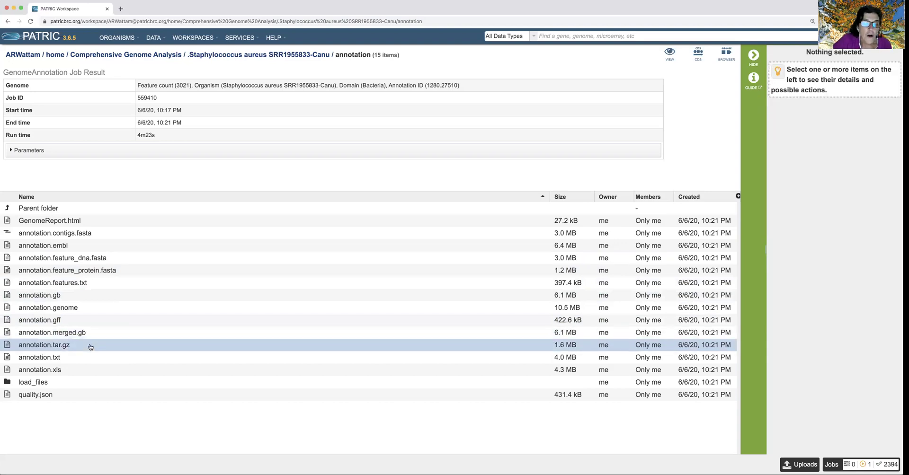
pyautogui.click(93, 309)
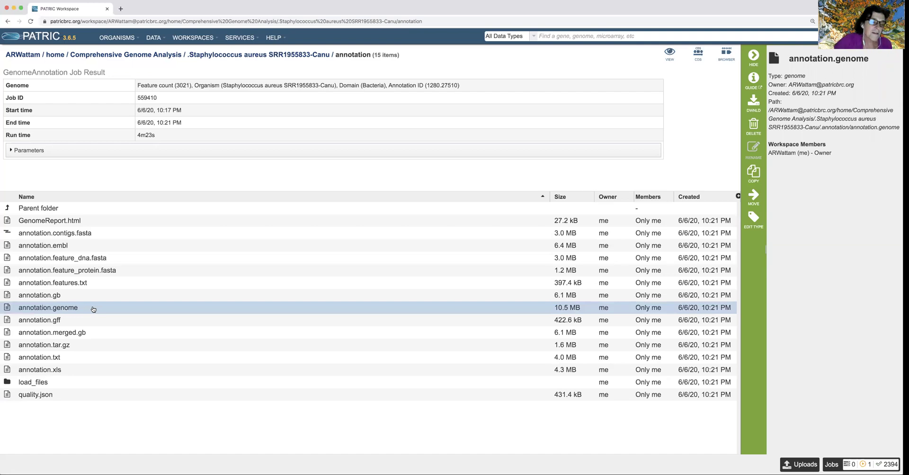
pyautogui.click(84, 362)
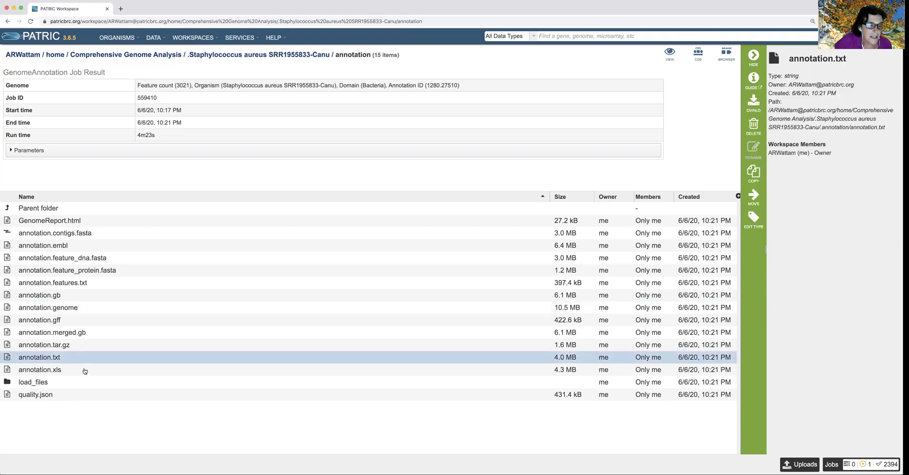
pyautogui.click(85, 372)
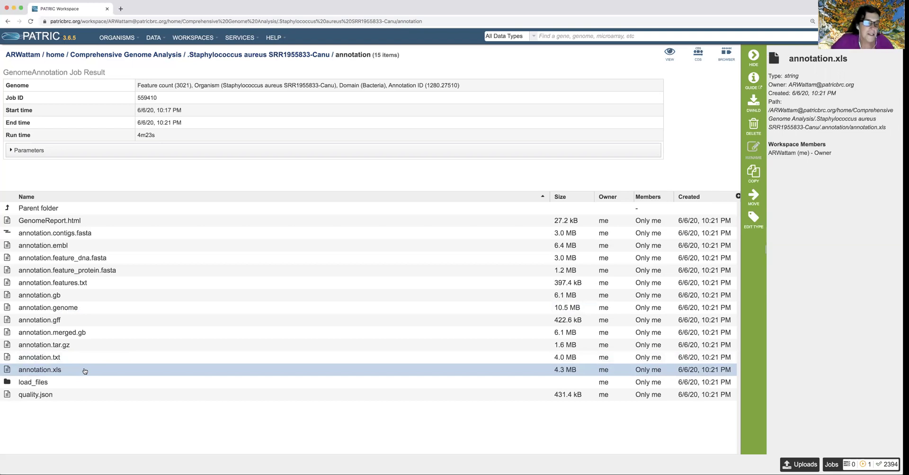
pyautogui.click(73, 395)
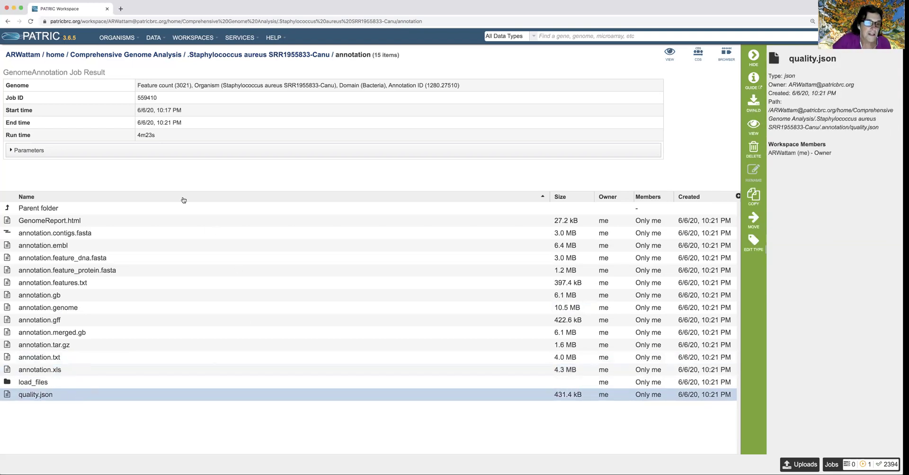
# Open GenomeReport.html from the annotation results for viewing in the browser
pyautogui.click(115, 224)
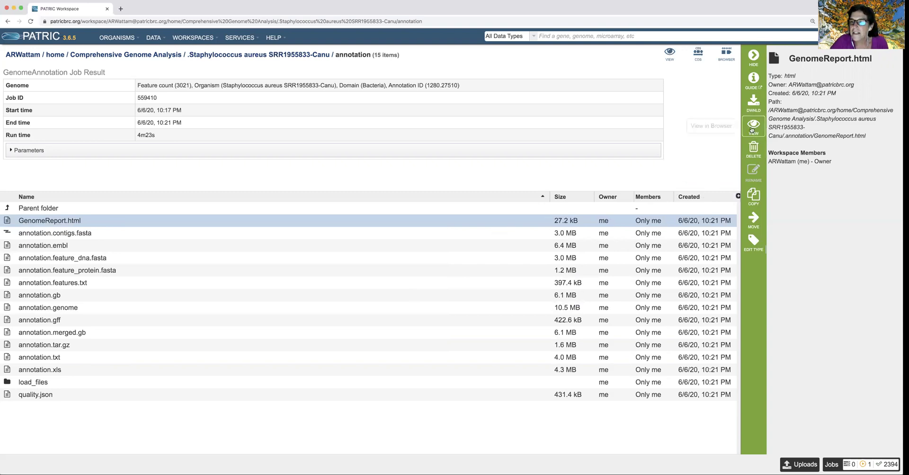
pyautogui.click(753, 127)
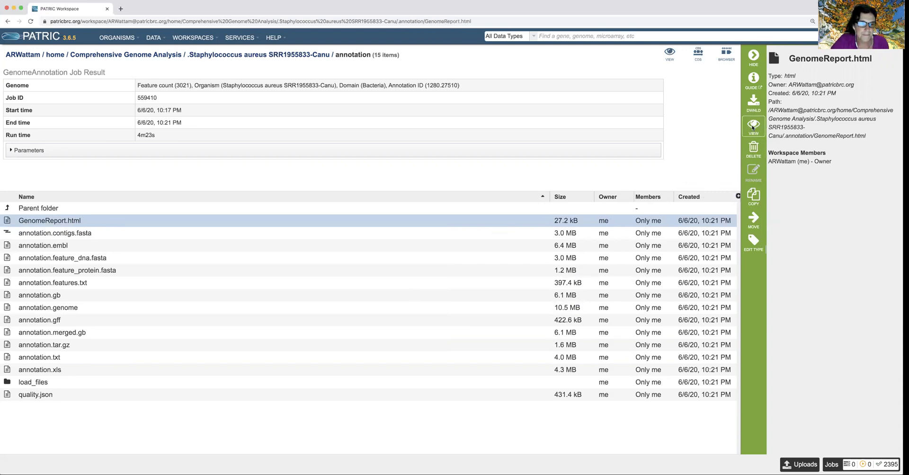
pyautogui.scroll(-1, 511, 245)
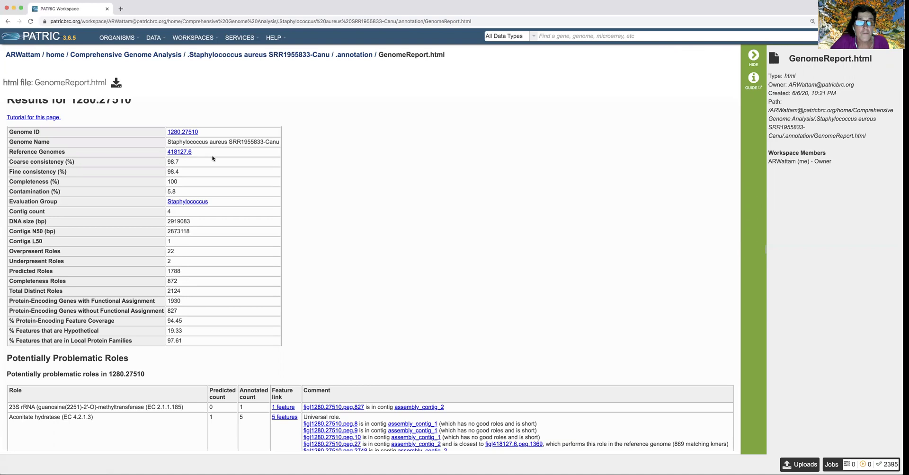
# View the page of reference genome 418127.6 linked in the genome report, and return to the report
pyautogui.scroll(1, 212, 158)
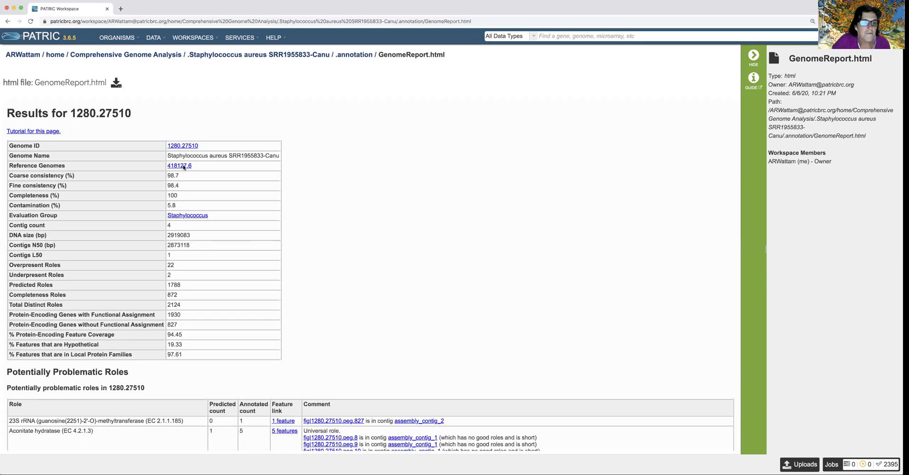
pyautogui.scroll(-1, 184, 168)
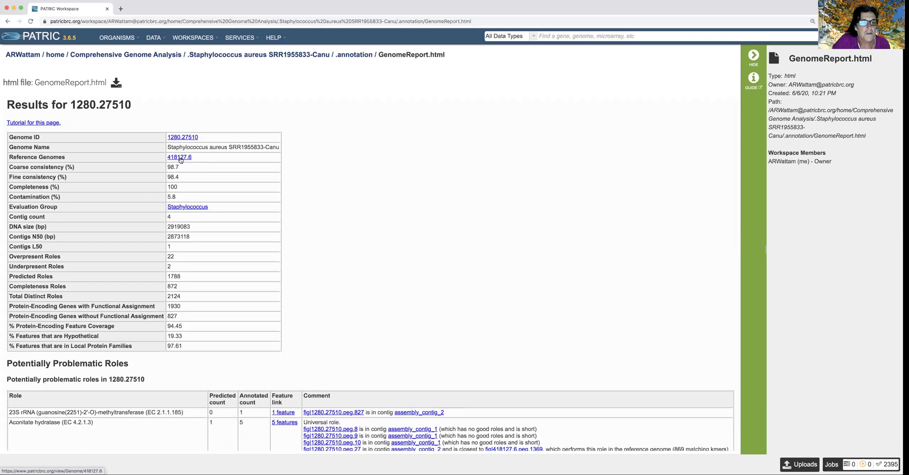
pyautogui.click(180, 158)
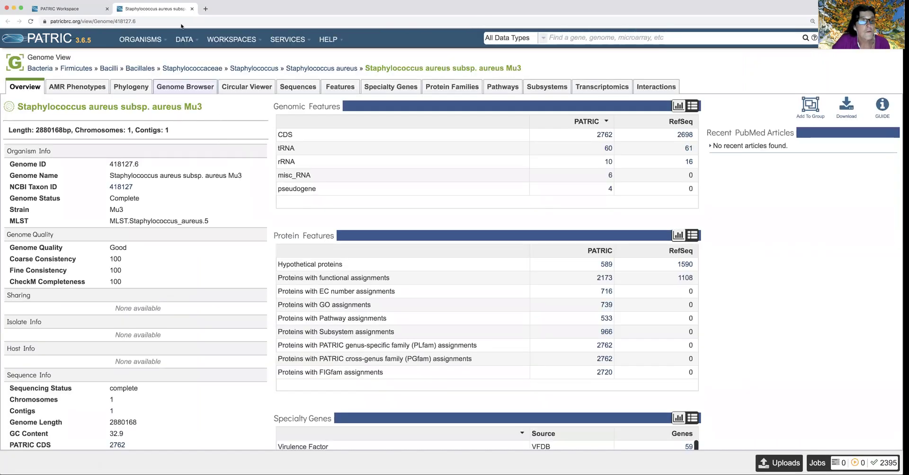
pyautogui.click(82, 10)
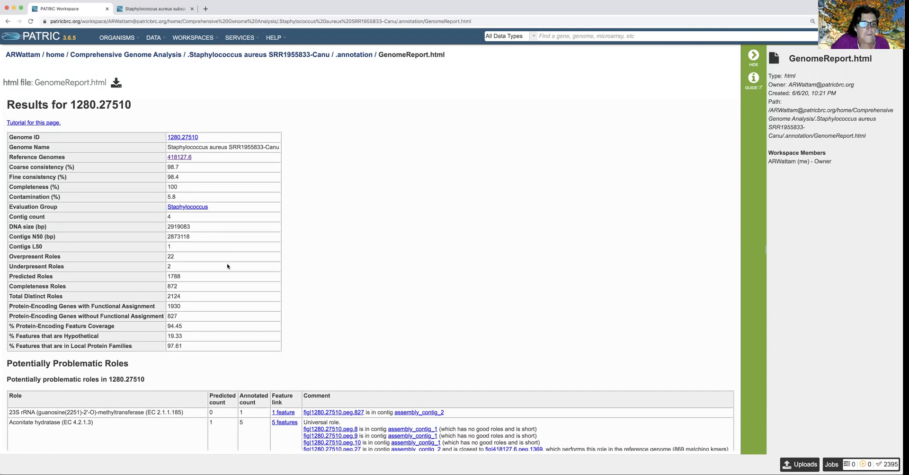
# Examine the report's genome quality statistics and the table of potentially problematic roles
pyautogui.scroll(-2, 228, 267)
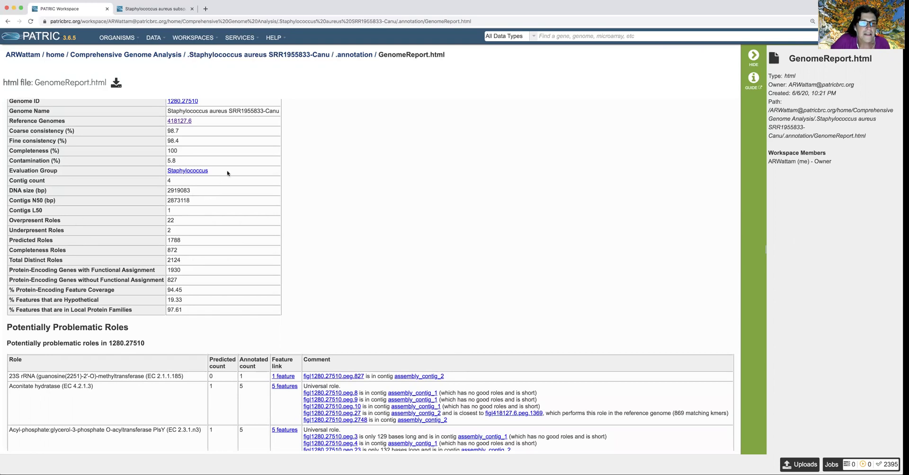
pyautogui.scroll(1, 361, 201)
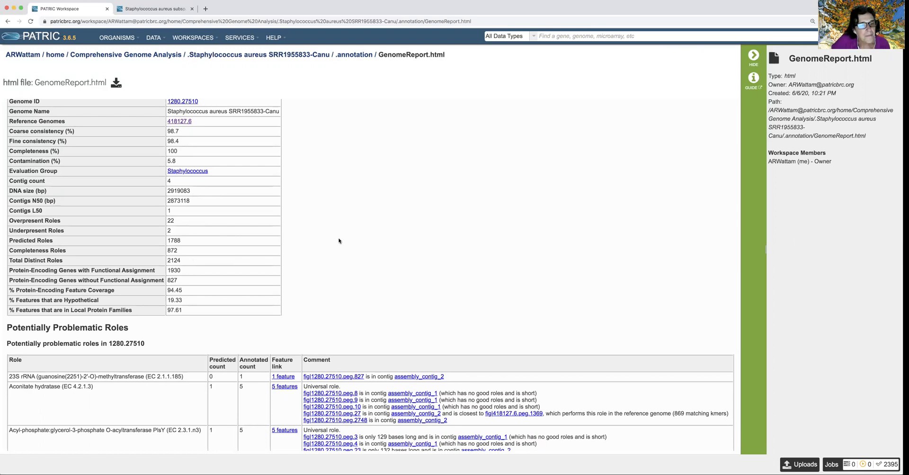
pyautogui.scroll(-1, 339, 240)
pyautogui.scroll(-1, 339, 241)
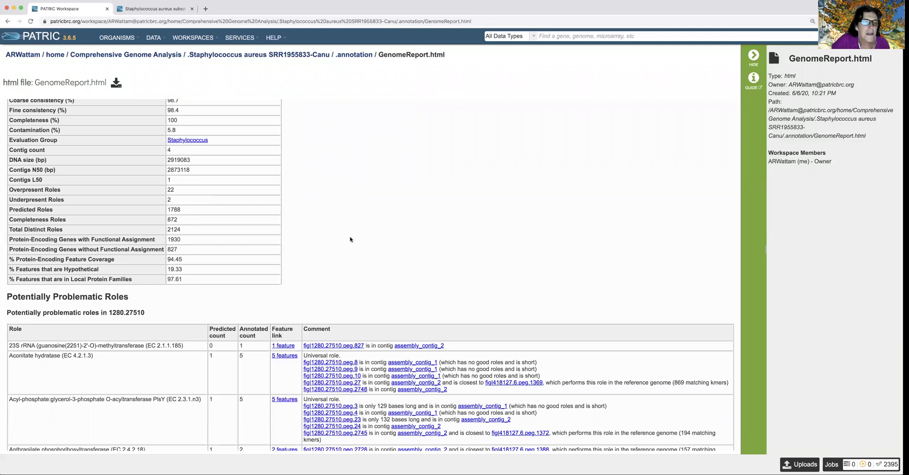
pyautogui.scroll(-1, 350, 239)
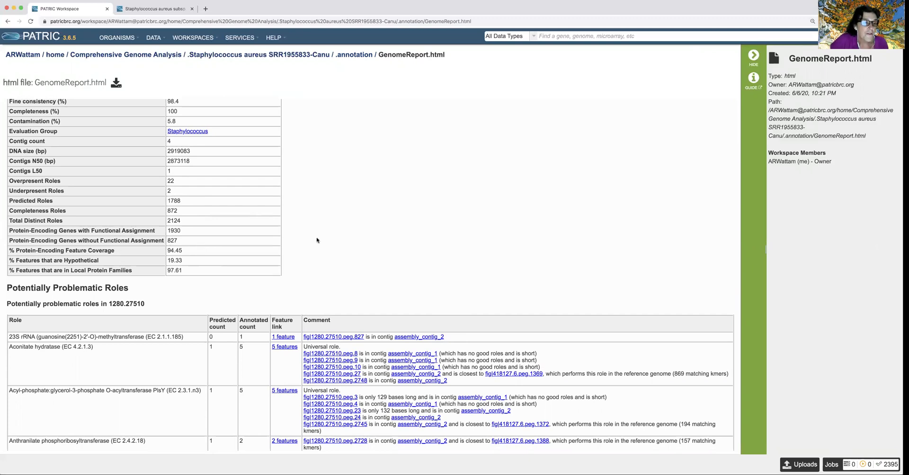
pyautogui.scroll(-2, 242, 239)
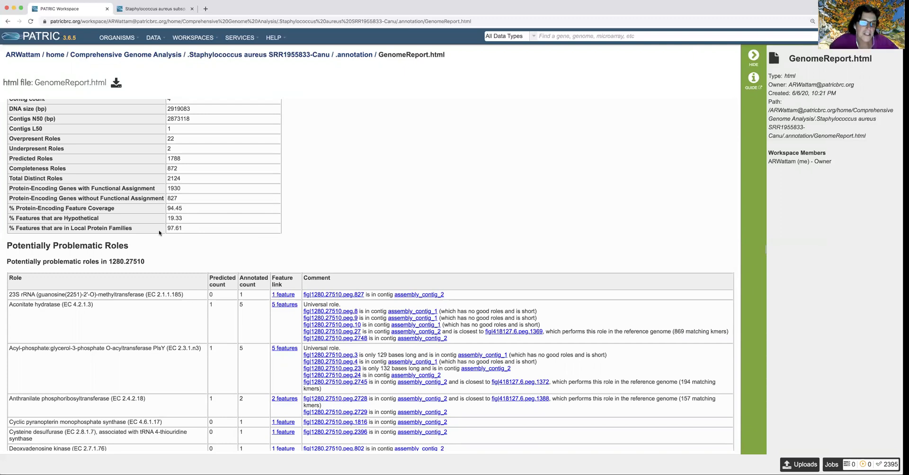
pyautogui.scroll(-3, 335, 171)
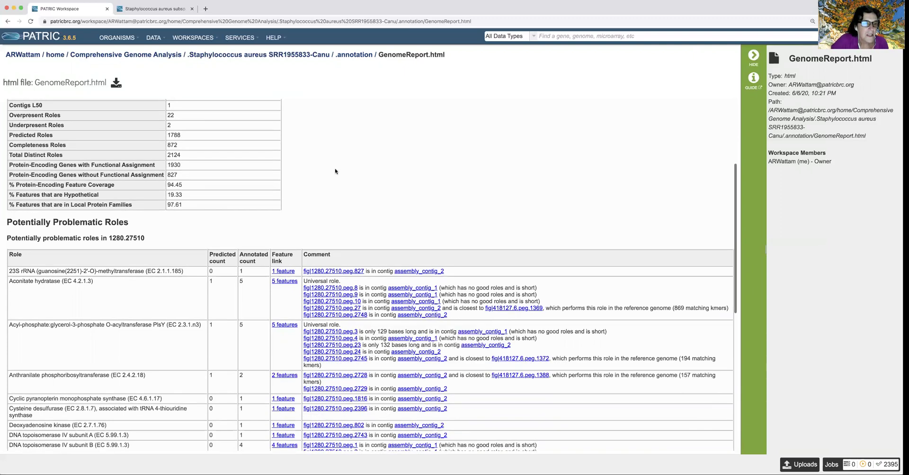
pyautogui.scroll(-6, 335, 171)
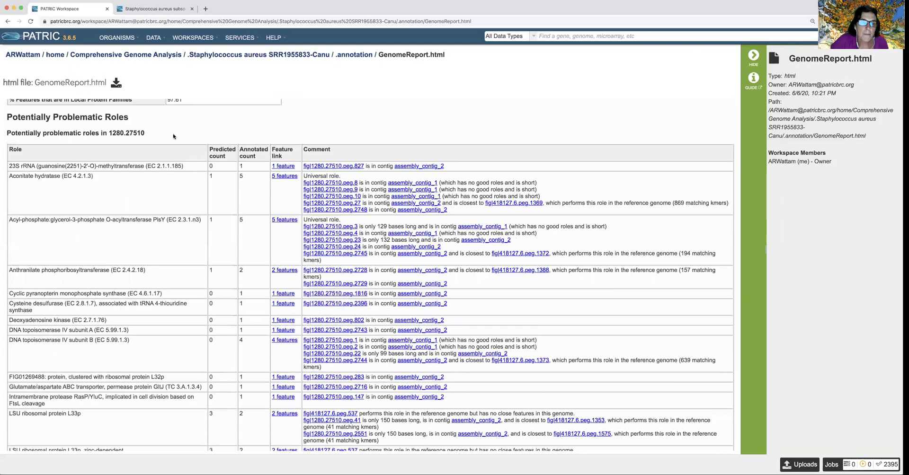
pyautogui.scroll(1, 199, 136)
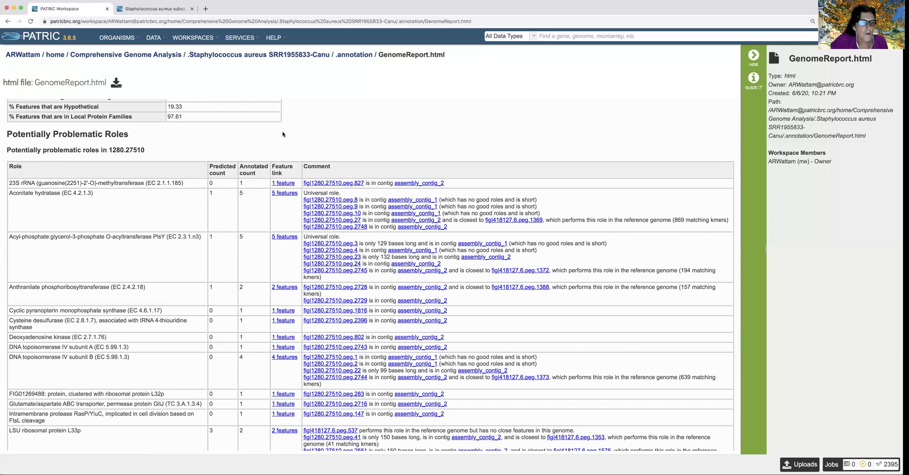
# Highlight the comments on the Aconitate hydratase features peg.8, peg.9, peg.10, peg.2748 and peg.27, and recheck the report's summary statistics
pyautogui.scroll(-1, 62, 199)
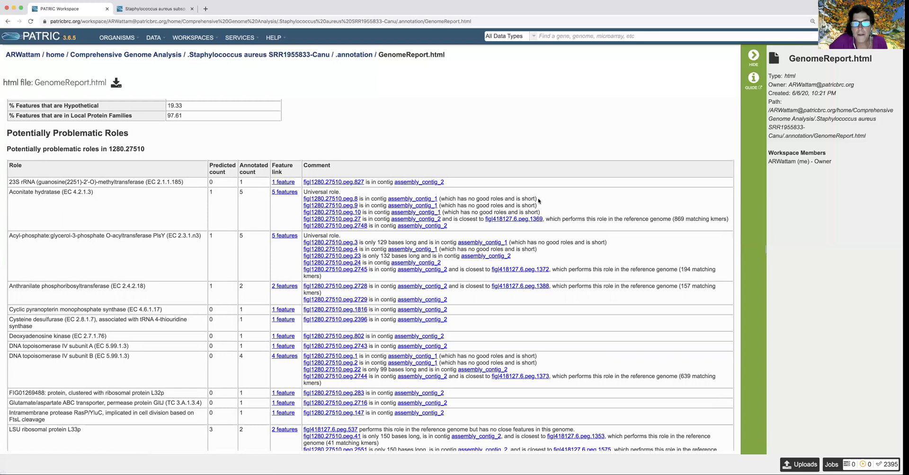
pyautogui.moveTo(538, 198); pyautogui.dragTo(440, 199)
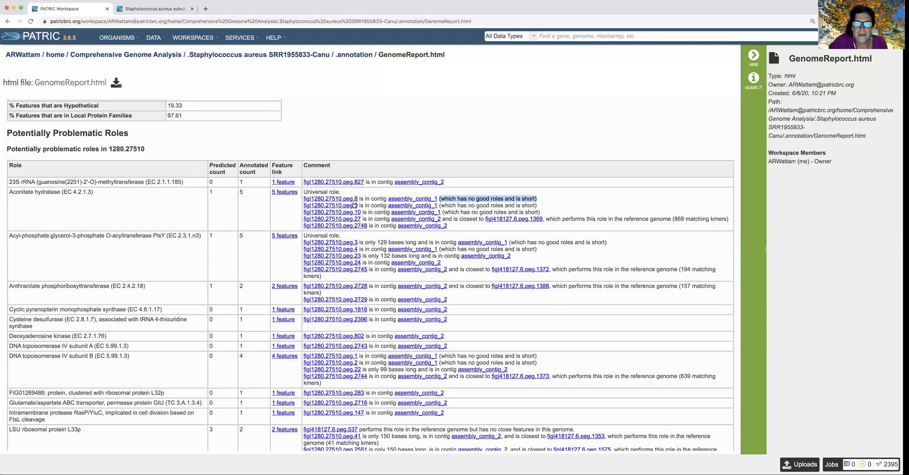
pyautogui.click(543, 203)
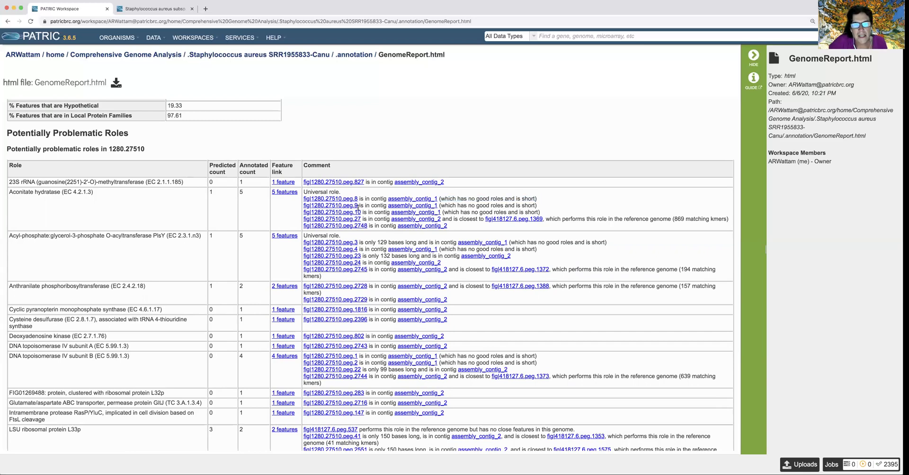
pyautogui.moveTo(541, 207); pyautogui.dragTo(437, 206)
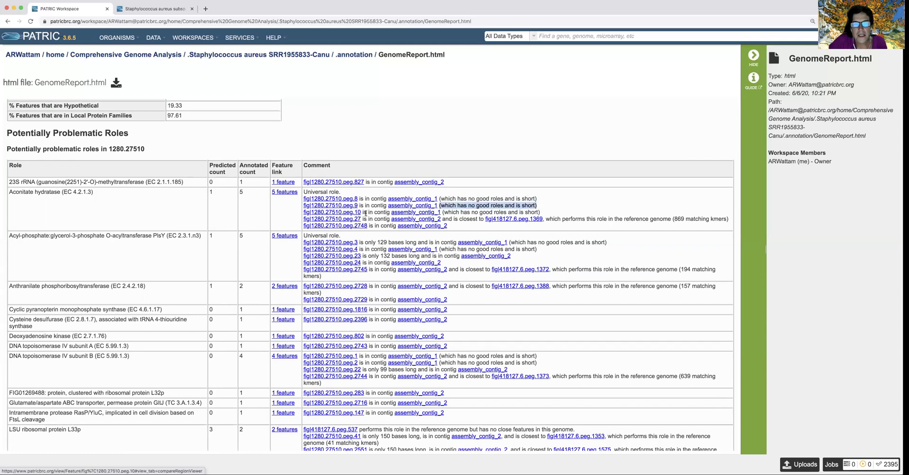
pyautogui.moveTo(541, 212); pyautogui.dragTo(442, 213)
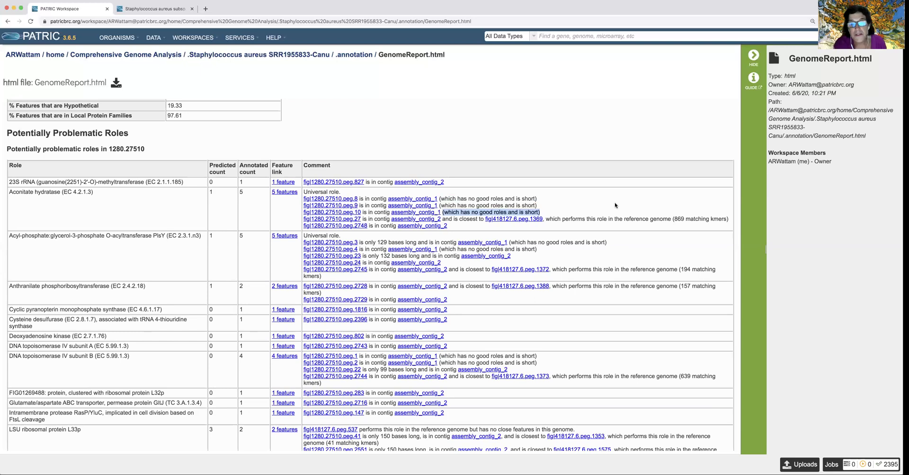
pyautogui.scroll(1, 615, 205)
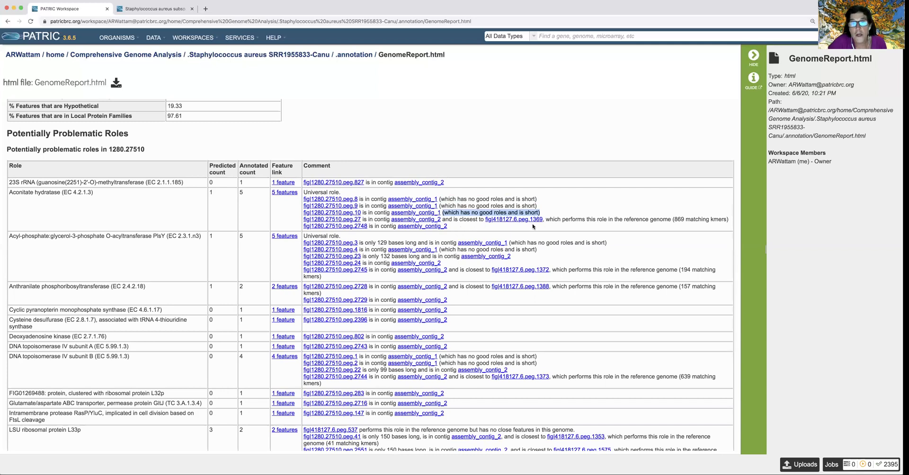
pyautogui.moveTo(454, 228); pyautogui.dragTo(385, 226)
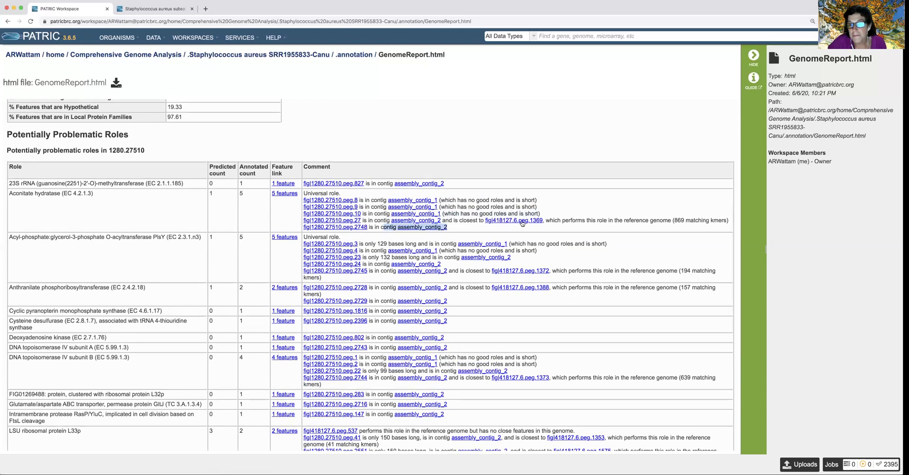
pyautogui.moveTo(731, 220); pyautogui.dragTo(545, 219)
pyautogui.scroll(1, 554, 217)
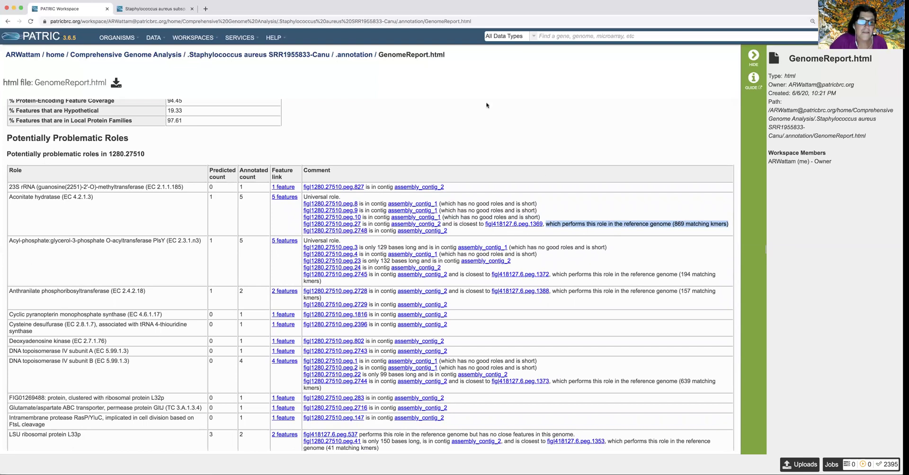
pyautogui.scroll(5, 485, 107)
pyautogui.scroll(4, 438, 130)
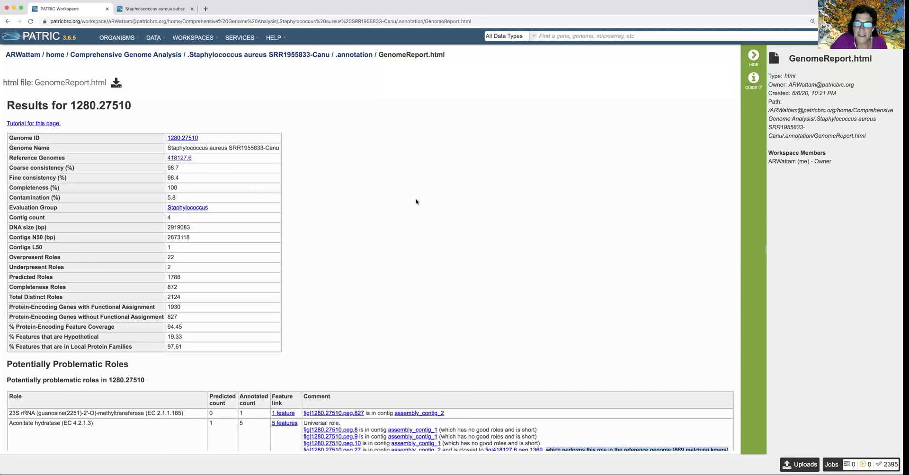
pyautogui.scroll(-9, 416, 204)
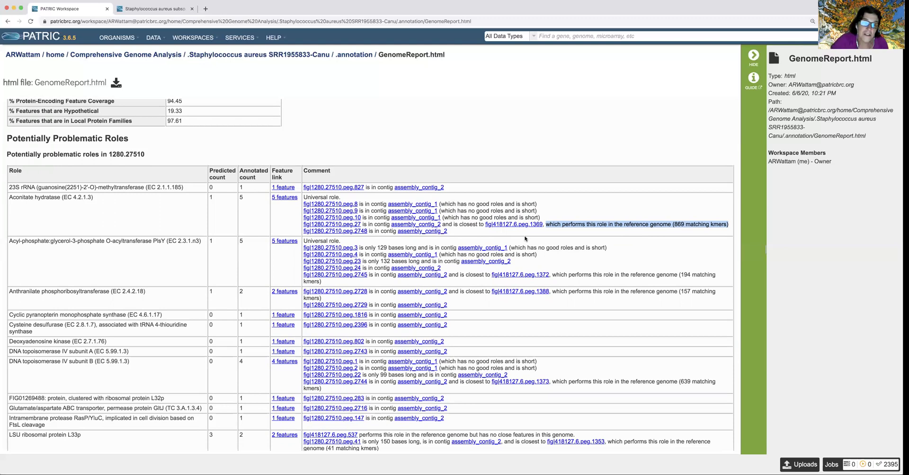
# View the overview and genome browser of feature fig|1280.27510.peg.8 from the Aconitate hydratase row, and return to the genome report
pyautogui.click(344, 205)
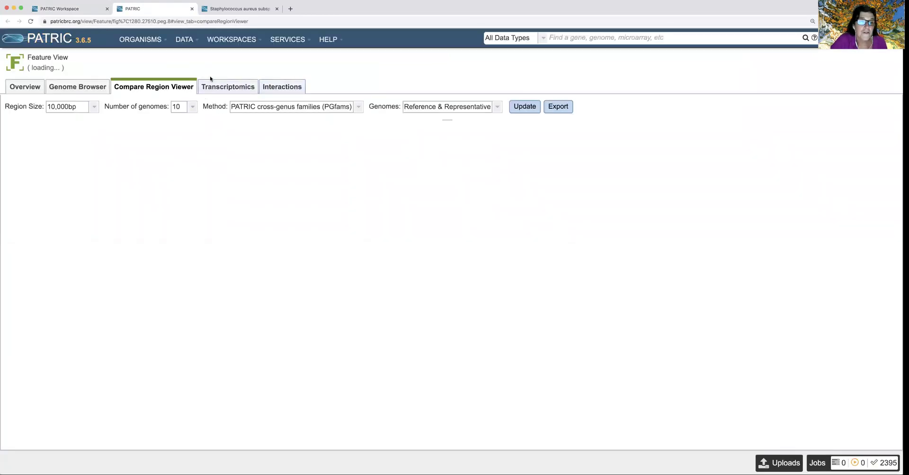
pyautogui.click(62, 89)
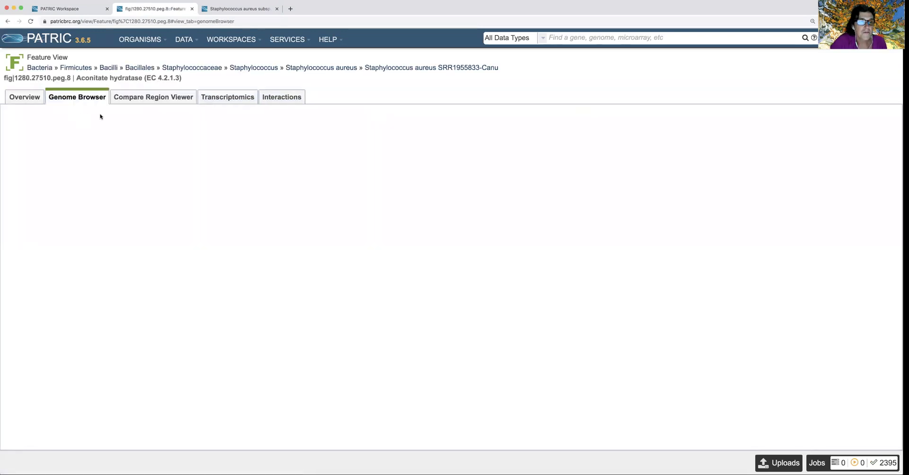
pyautogui.click(25, 98)
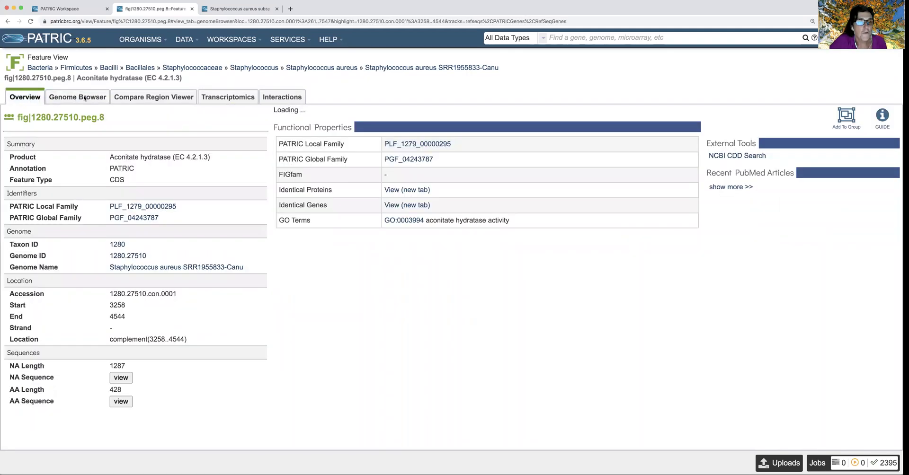
pyautogui.click(83, 98)
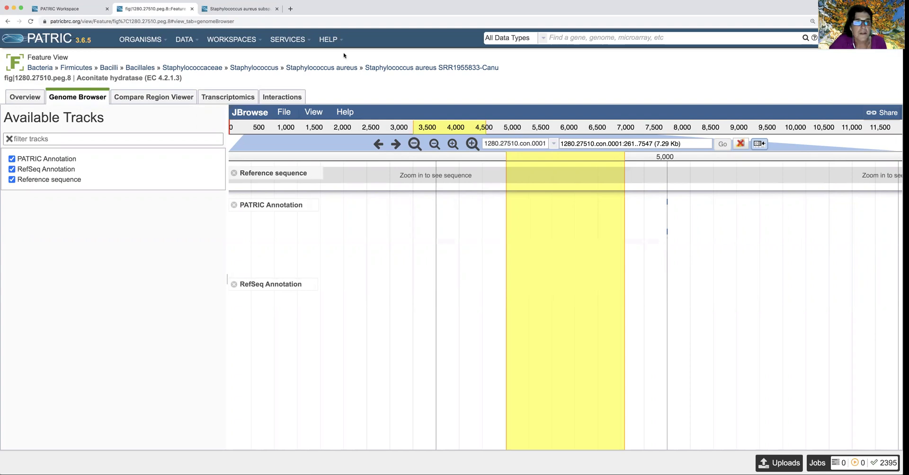
pyautogui.click(72, 9)
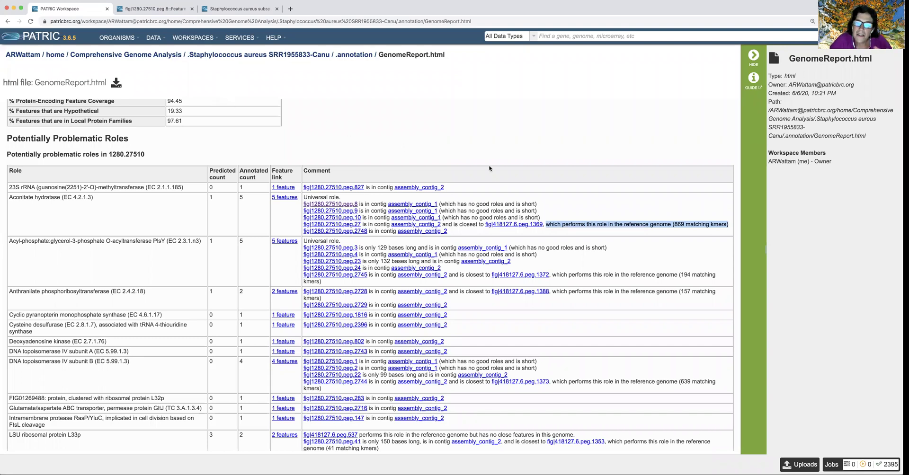
# Examine the remaining potentially problematic roles and the roles-by-contig table, and return to the summary at the beginning of the report
pyautogui.scroll(-1, 480, 199)
pyautogui.scroll(-10, 480, 199)
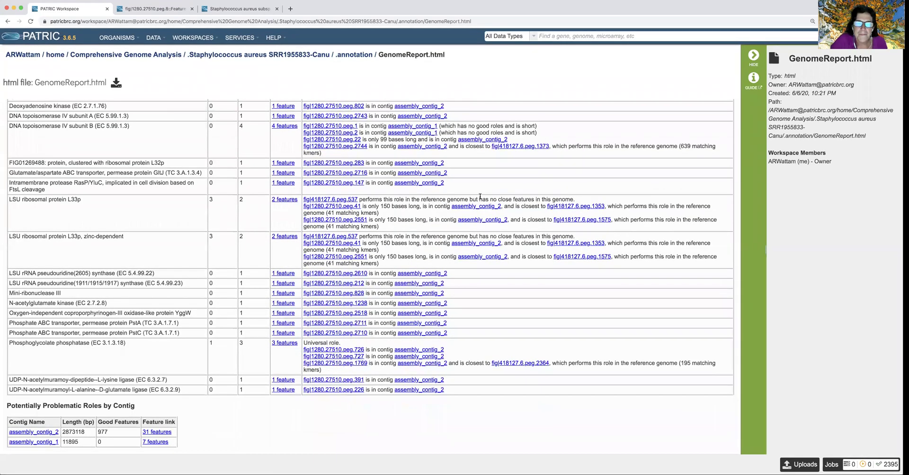
pyautogui.scroll(1, 480, 196)
pyautogui.scroll(-1, 480, 196)
pyautogui.scroll(1, 480, 196)
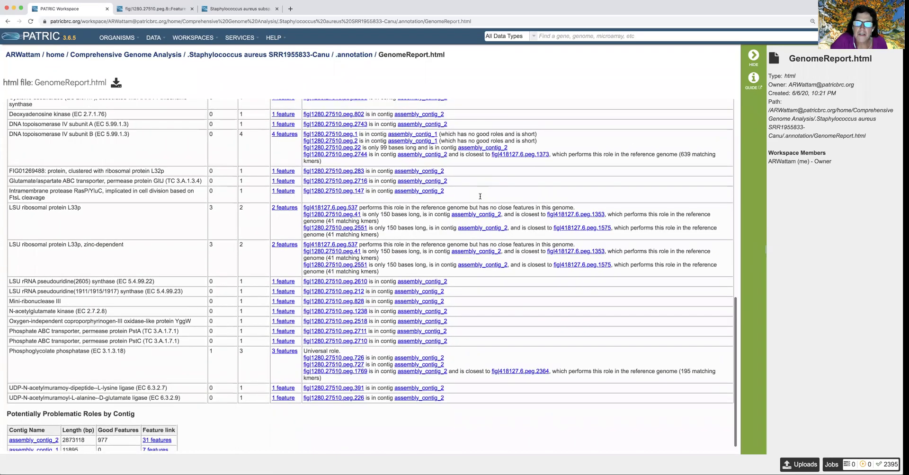
pyautogui.scroll(1, 481, 198)
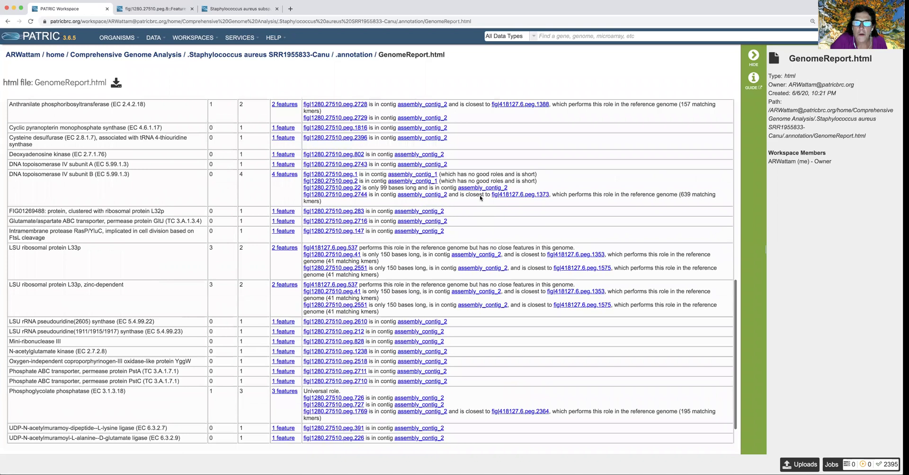
pyautogui.scroll(1, 480, 198)
pyautogui.scroll(5, 480, 198)
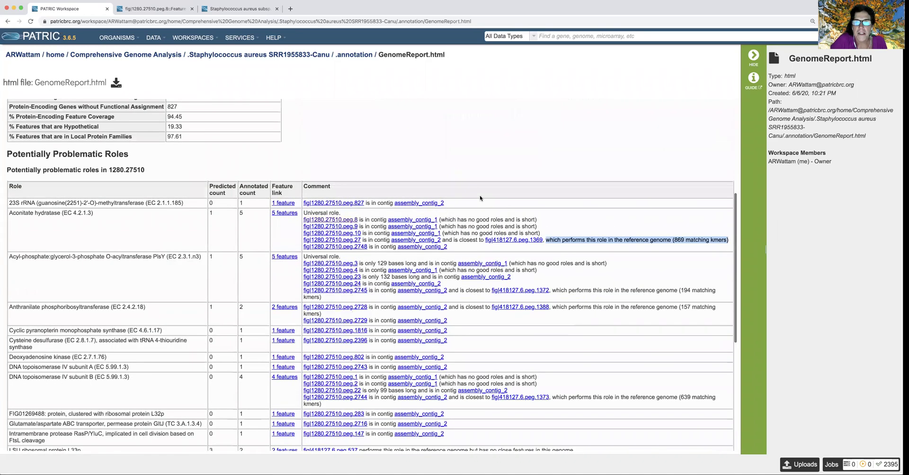
pyautogui.scroll(7, 480, 198)
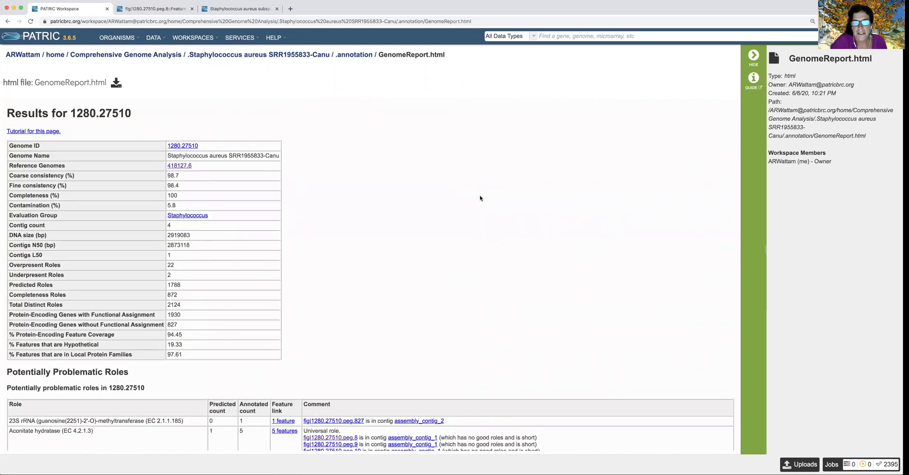